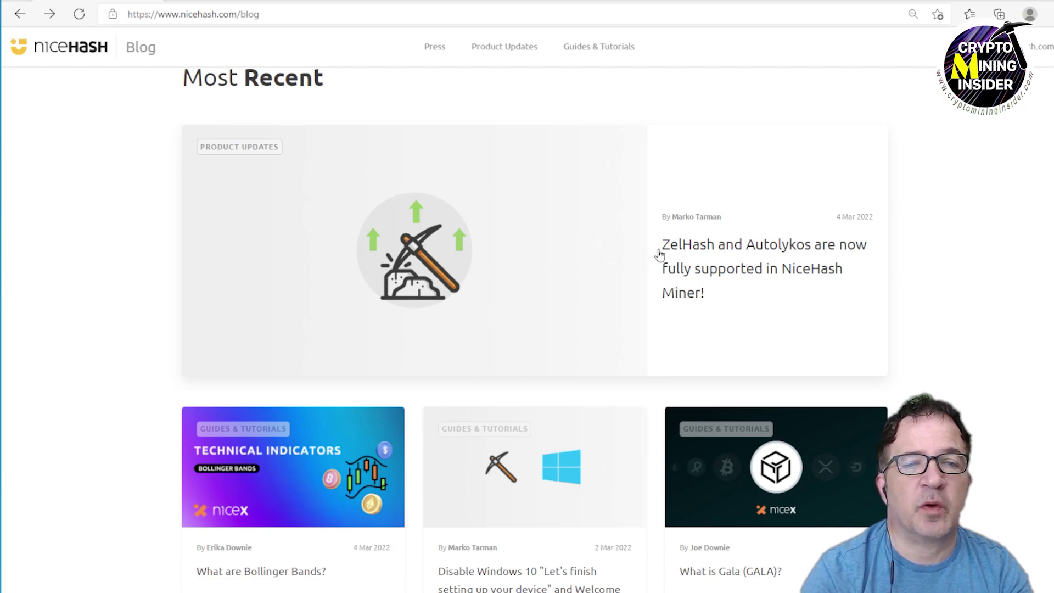
- Open the blog article on ZelHash and Autolykos support, and check the installed version in NiceHash Miner's settings
click(764, 265)
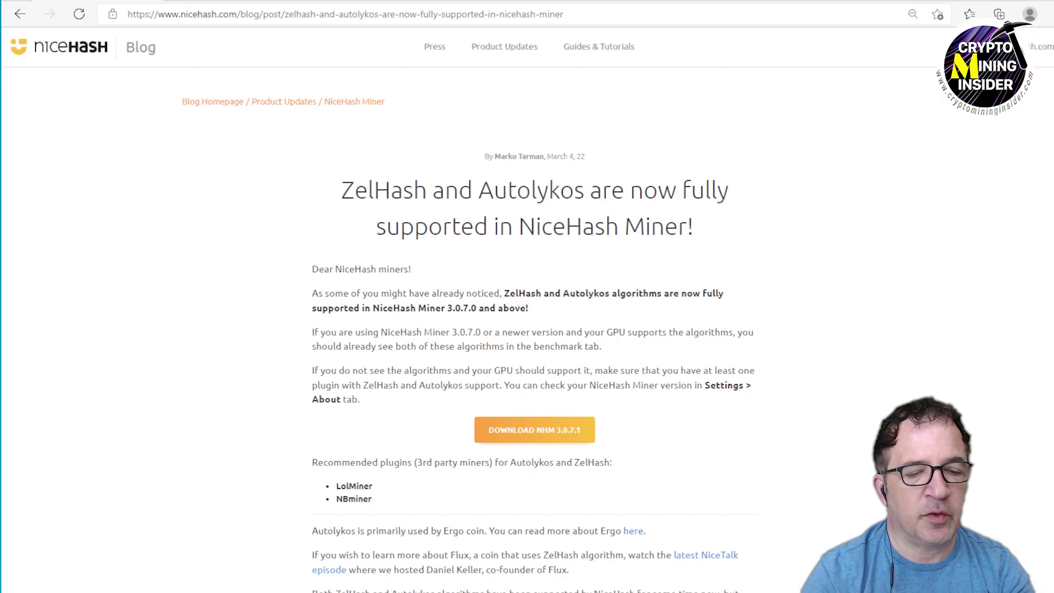
key(alt+Tab)
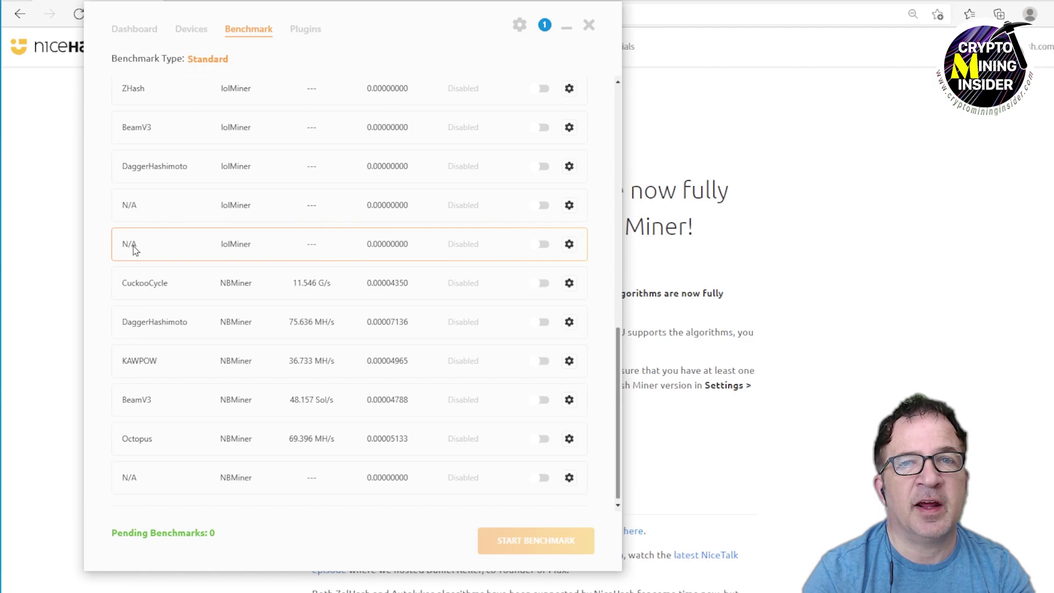
click(519, 27)
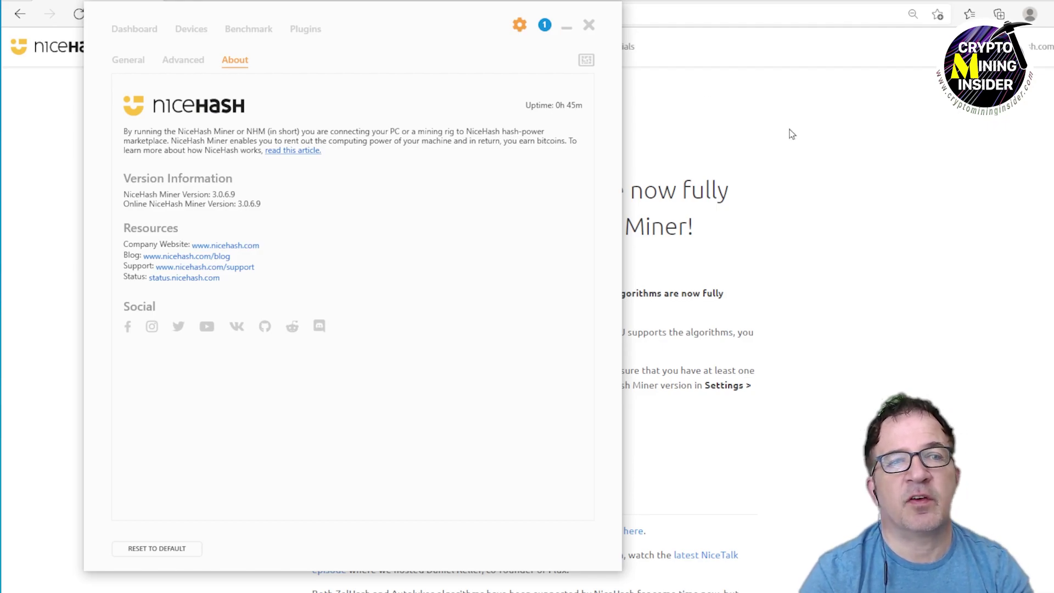
click(566, 26)
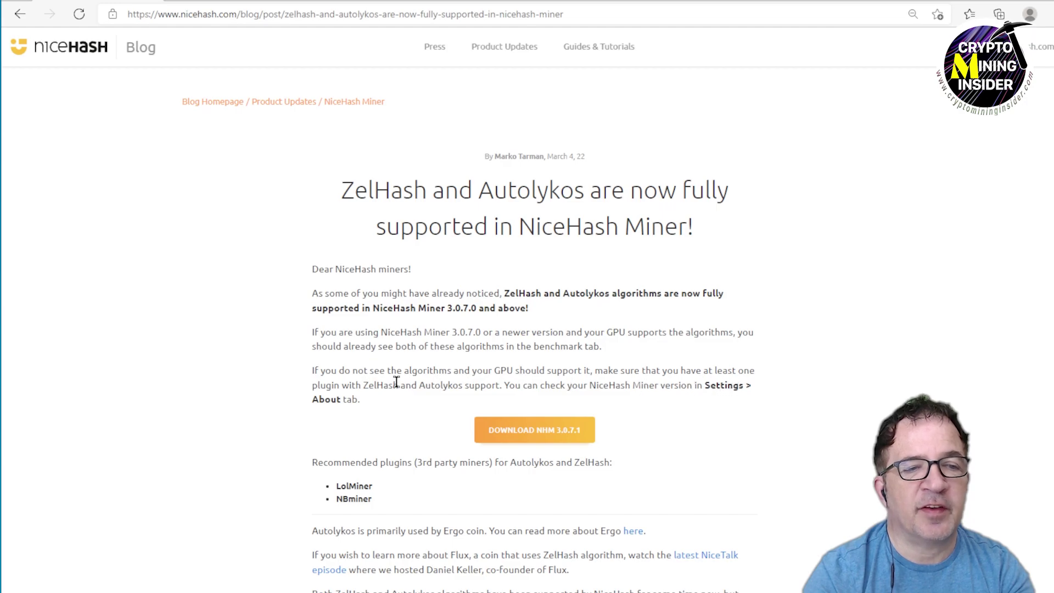
- Read the rest of the article, open its linked NiceTalk episode on Flux and switch to the Flux and Nvidia partnership article
scroll(443, 400, down, 3)
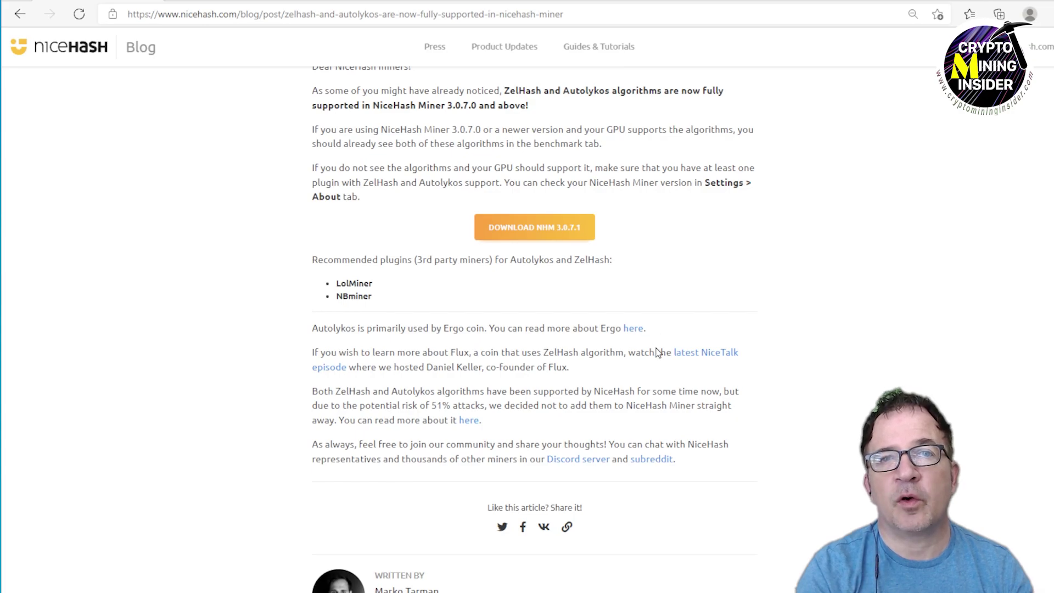
click(707, 354)
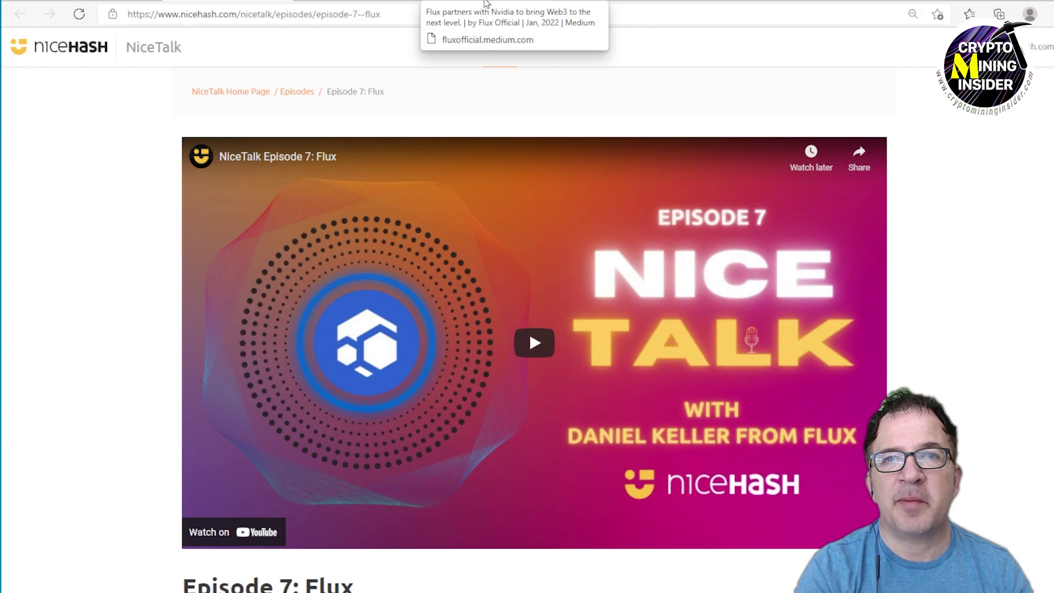
click(483, 3)
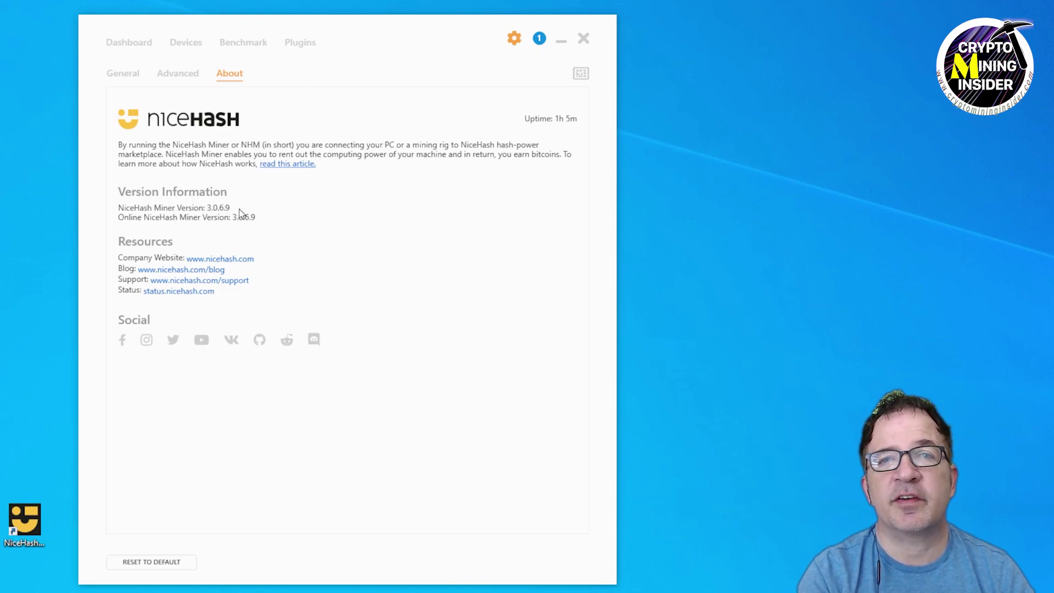
- Review the NiceHash Miner releases on GitHub and download the 3.0.7.0 zip package
click(244, 44)
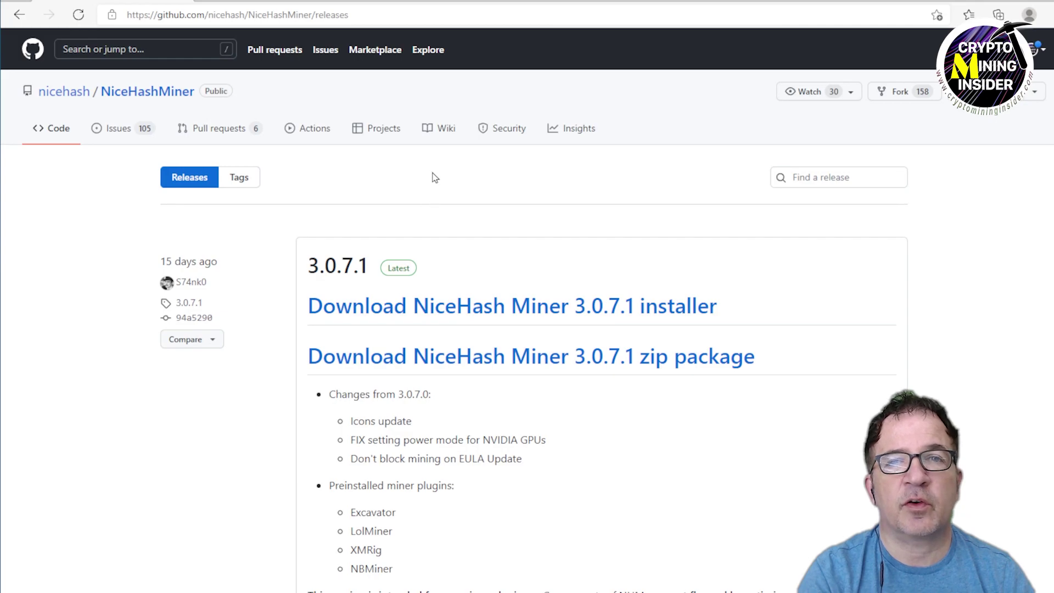
scroll(506, 231, down, 2)
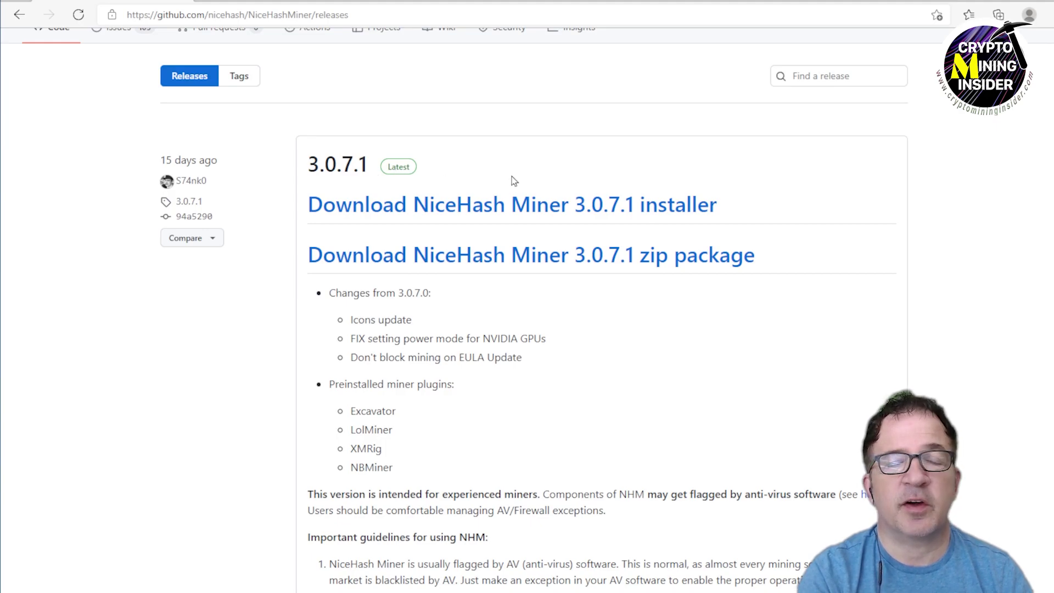
scroll(513, 181, down, 15)
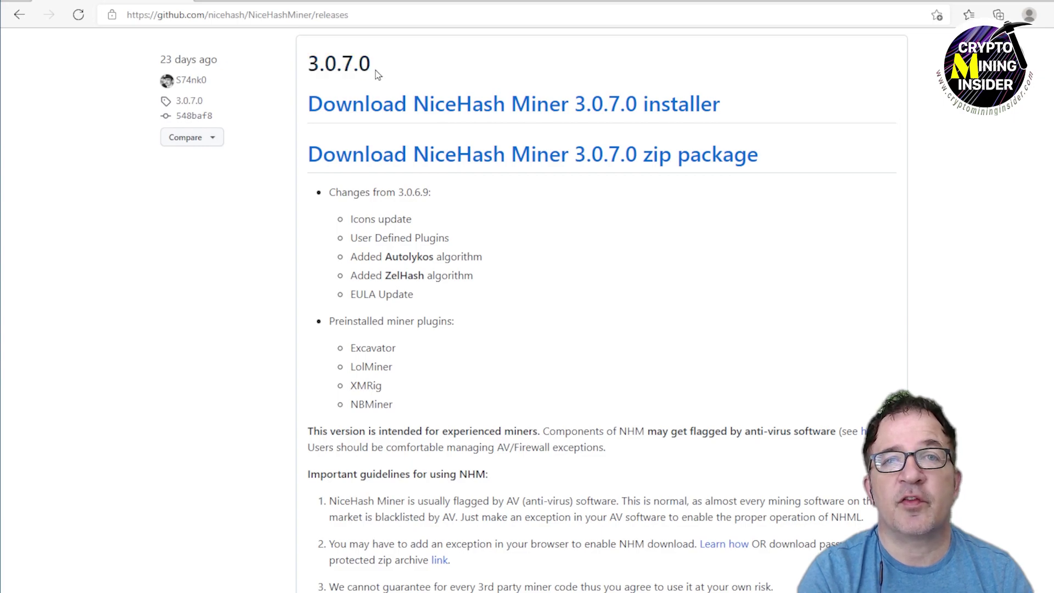
click(558, 156)
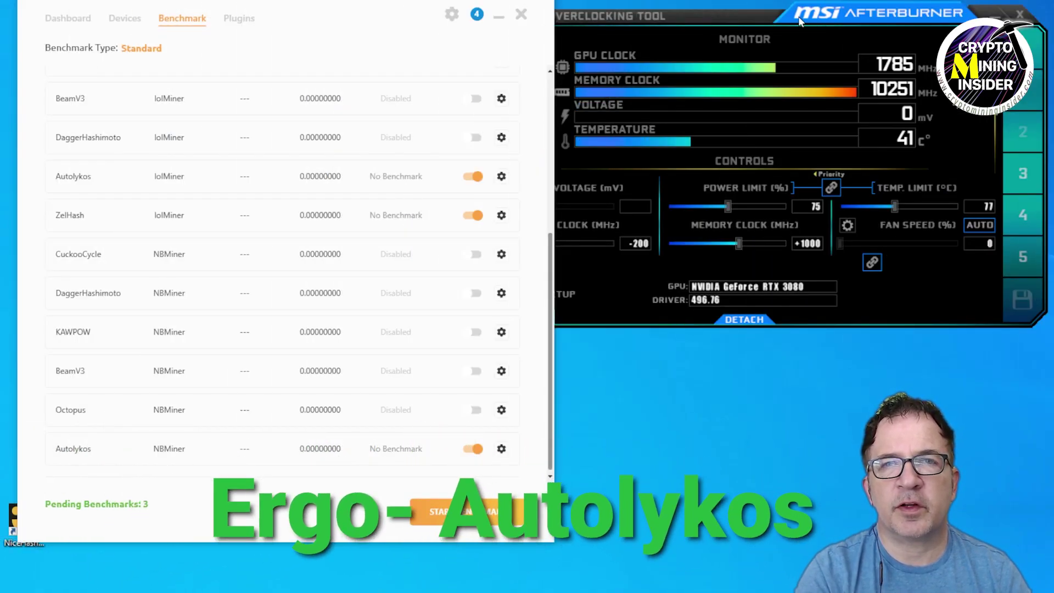
- Check the GPU overclock settings in MSI Afterburner and start the pending Autolykos and ZelHash benchmarks in NiceHash Miner
click(800, 20)
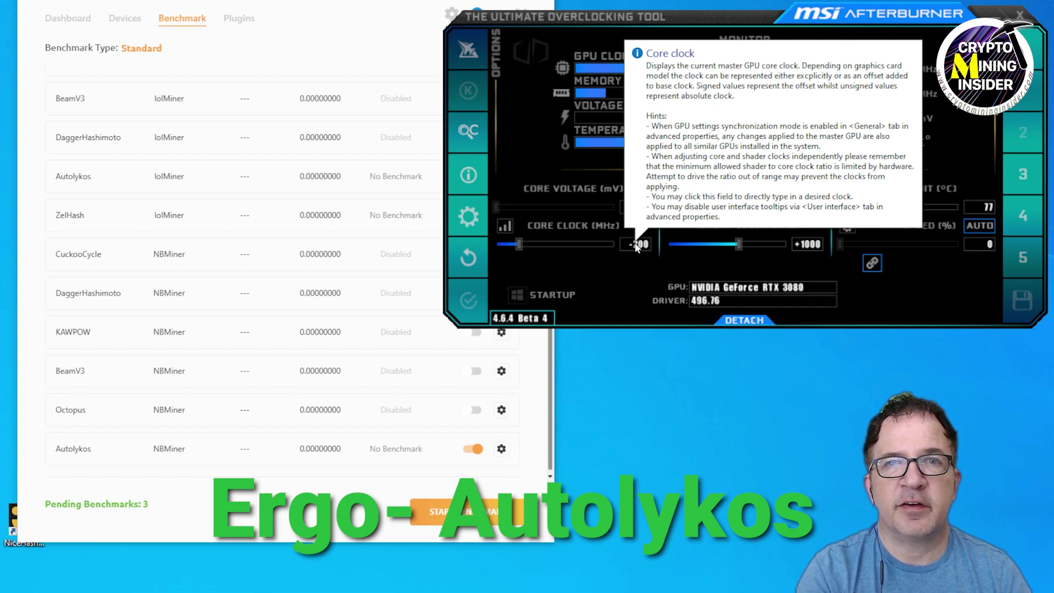
click(344, 13)
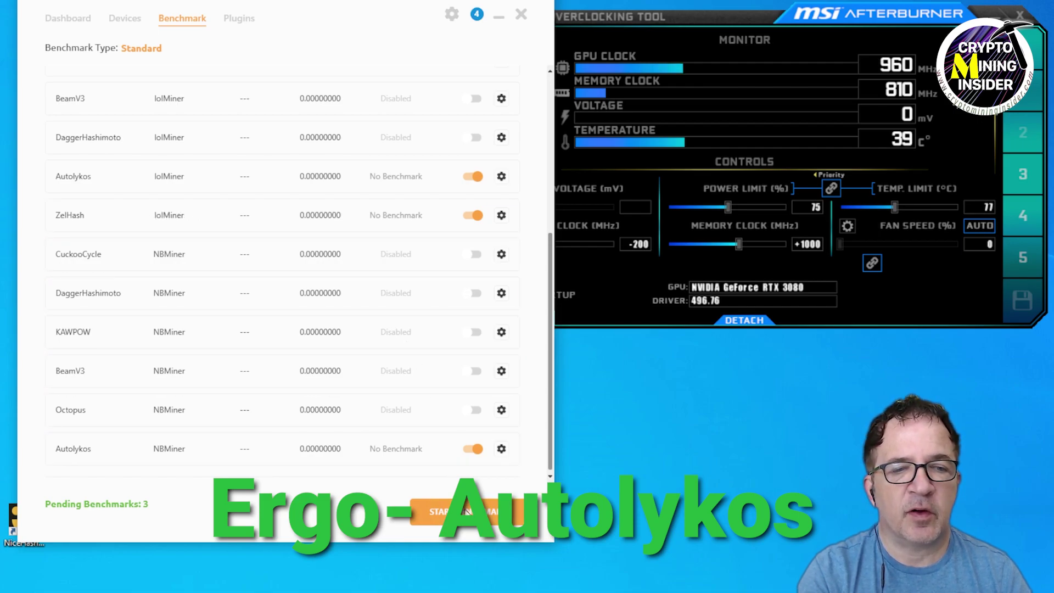
click(483, 512)
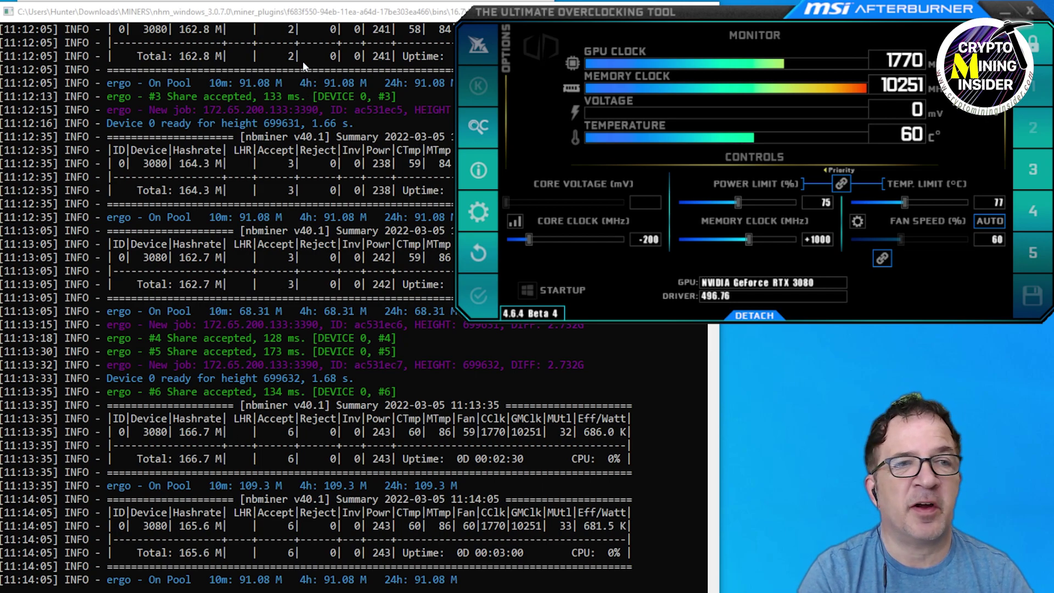
- Check the NBMiner Autolykos result in NiceHash Miner and expand the test rig's details in the web Rig Manager
key(alt+Tab)
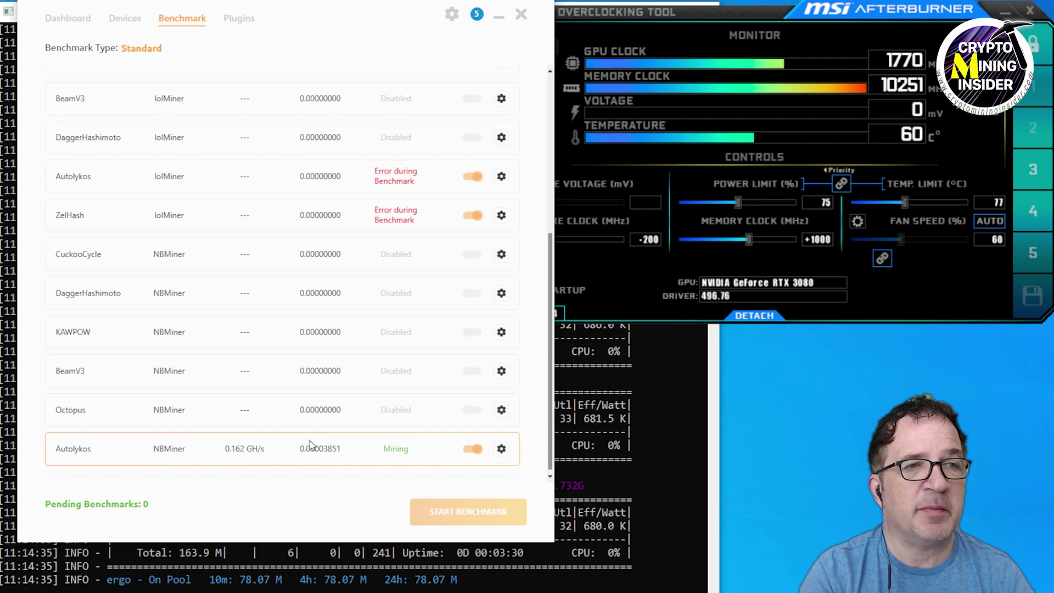
click(125, 19)
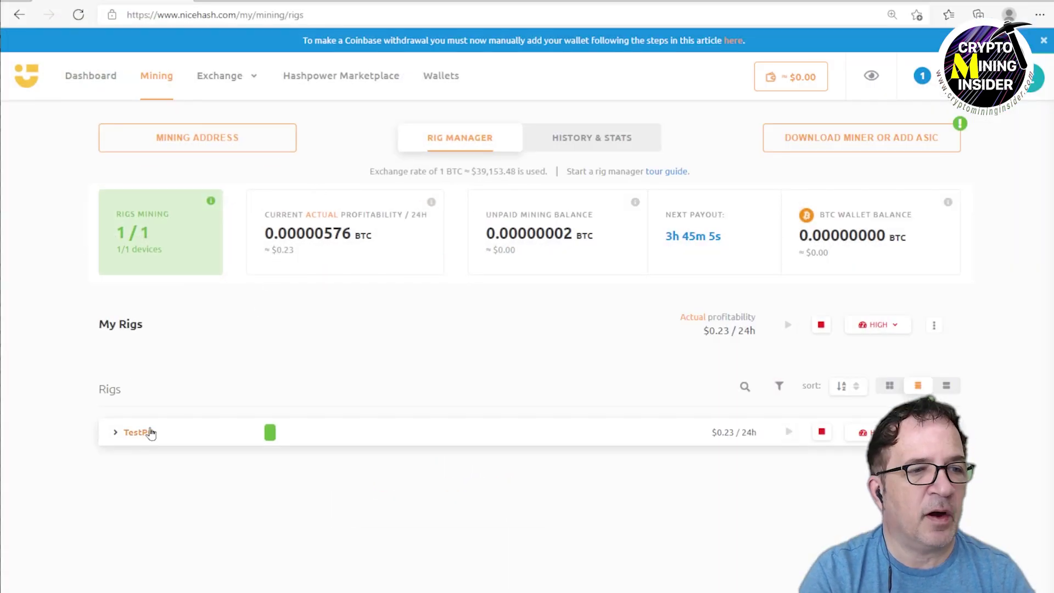
click(116, 434)
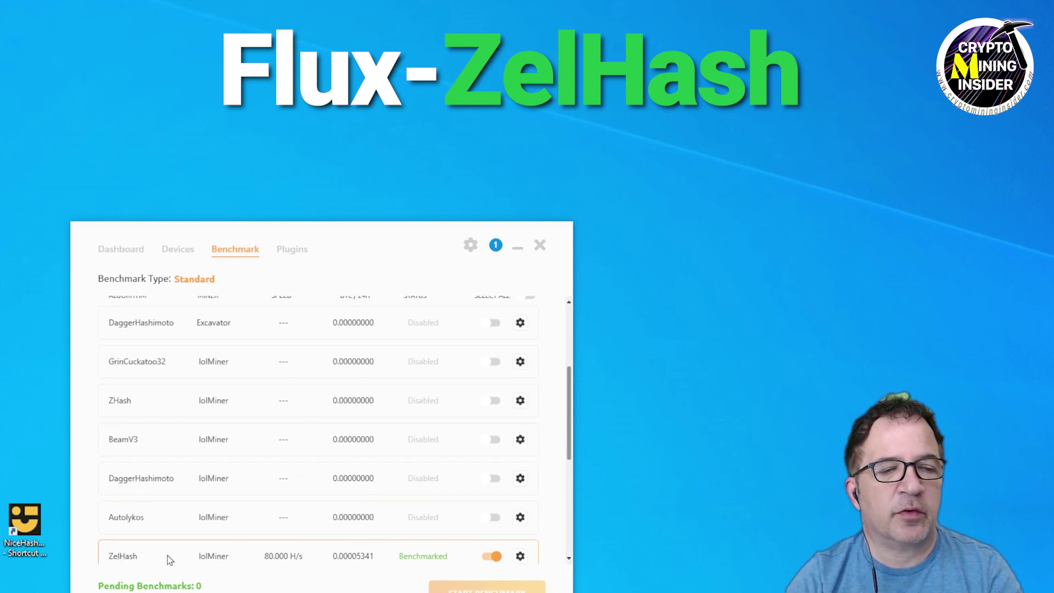
- Review the benchmark speed and power usage in the custom settings of lolMiner's ZelHash algorithm, then close them
click(520, 556)
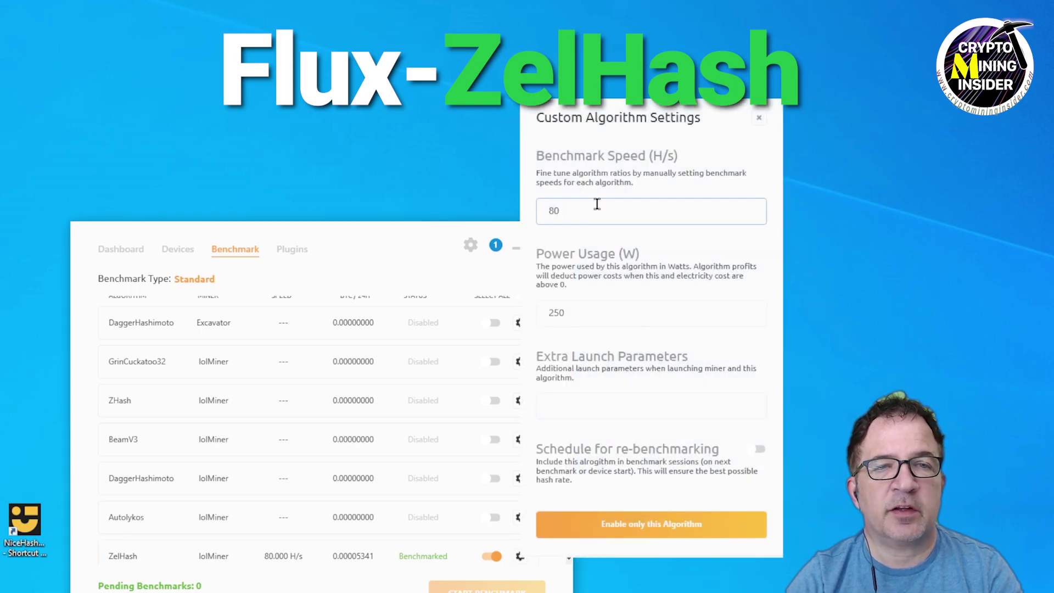
click(578, 208)
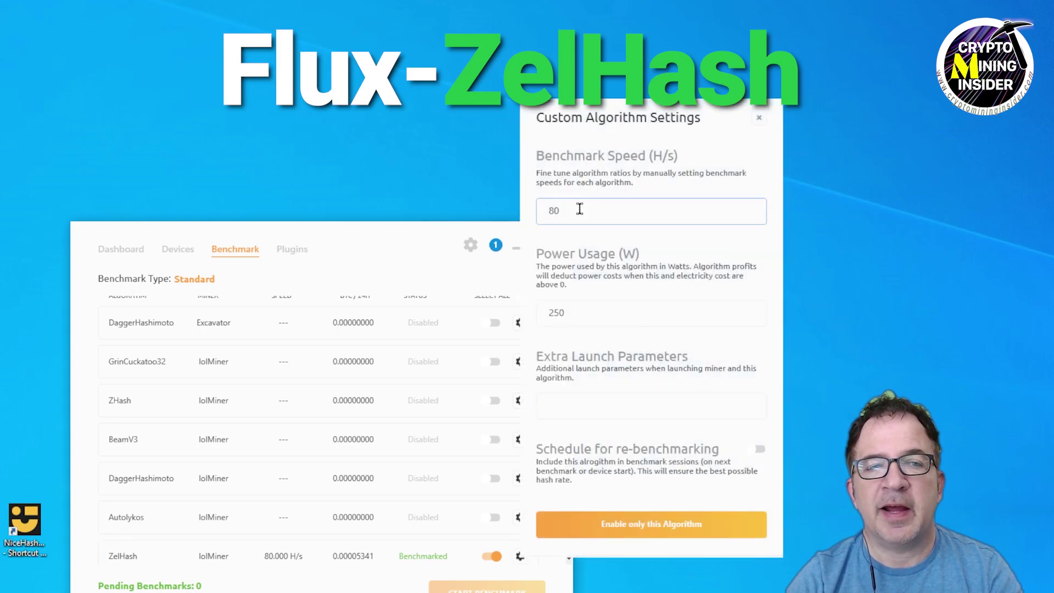
click(593, 313)
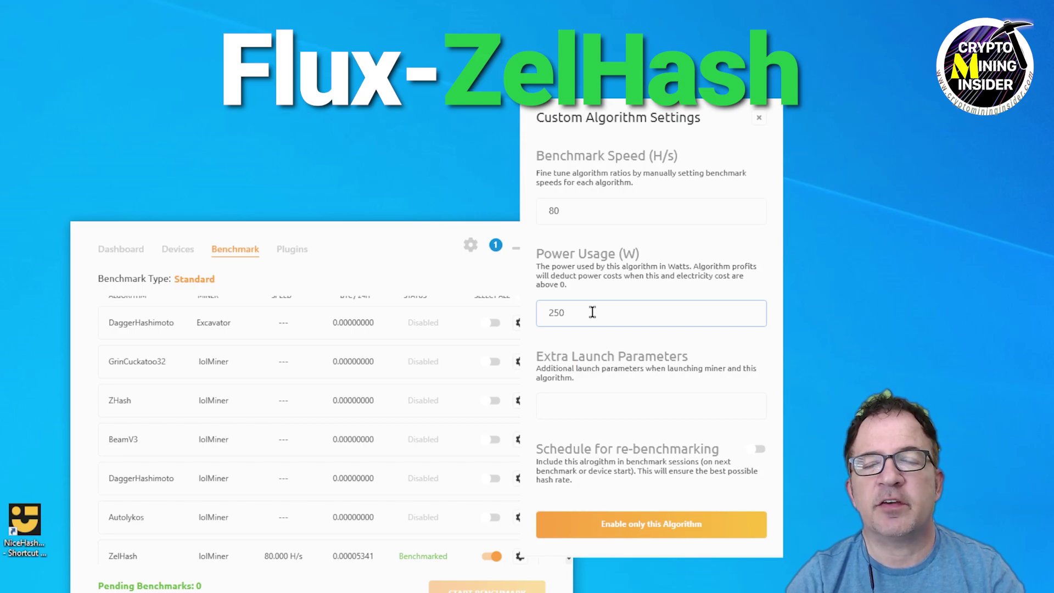
click(475, 279)
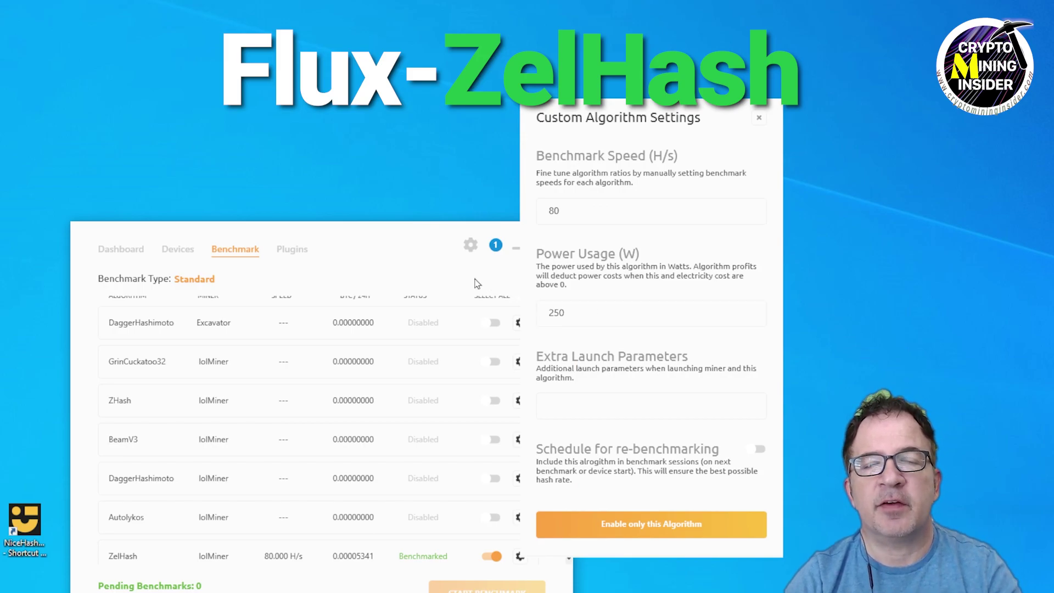
click(347, 159)
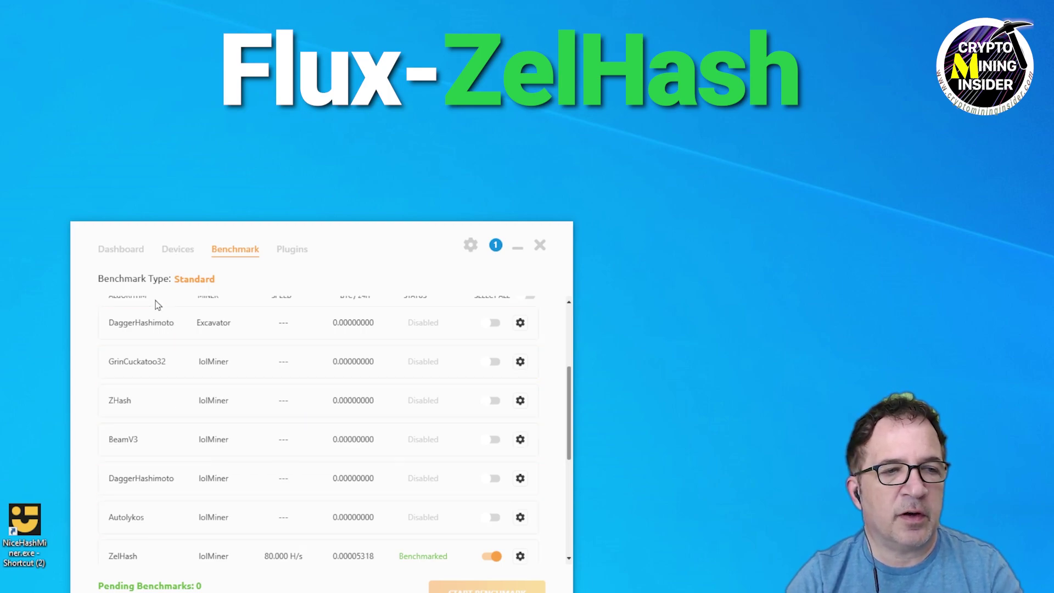
- Start mining ZelHash from the NiceHash Miner dashboard and inspect the lolMiner console output
click(131, 253)
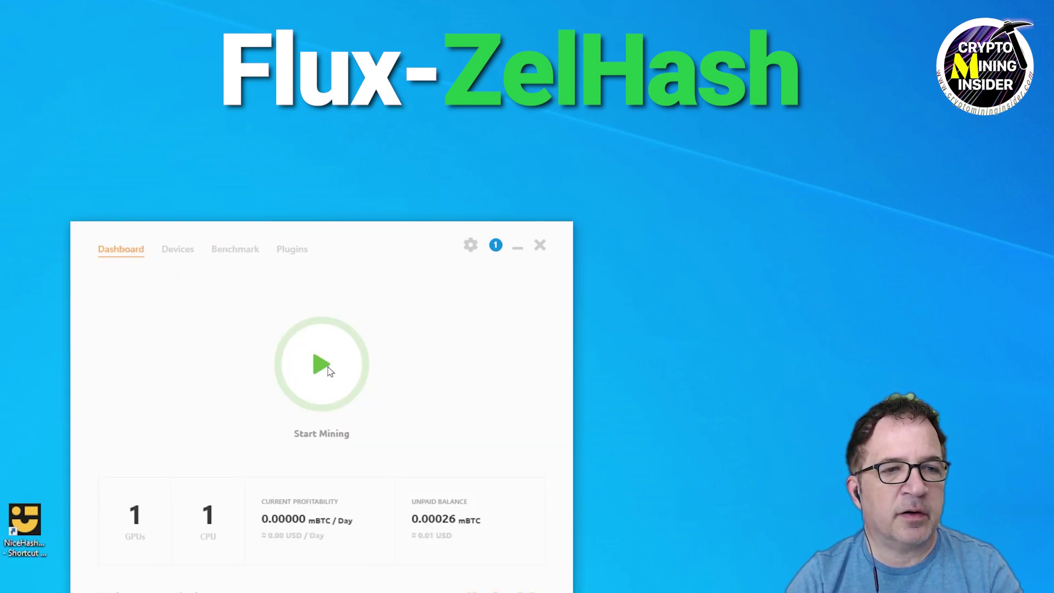
click(327, 367)
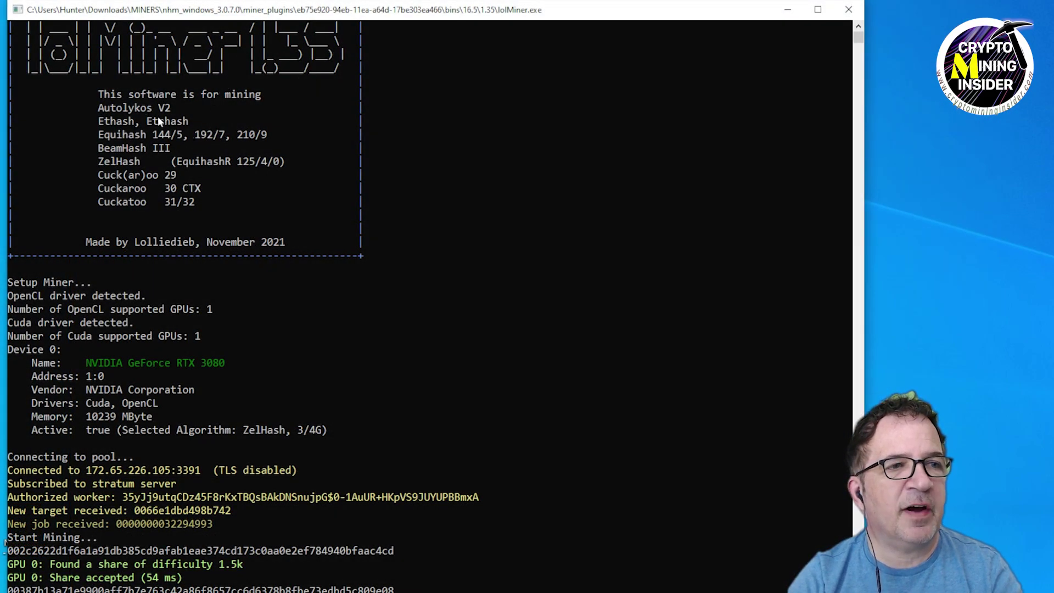
scroll(127, 460, down, 3)
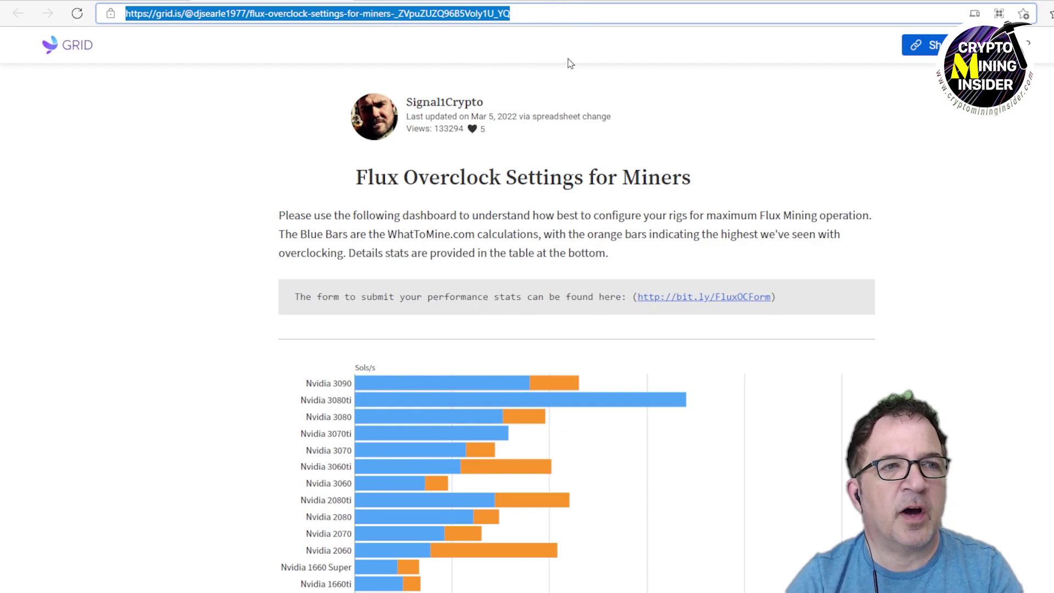
- Examine the Flux overclock chart and the table of reported settings per GPU on the GRID page
scroll(944, 275, down, 15)
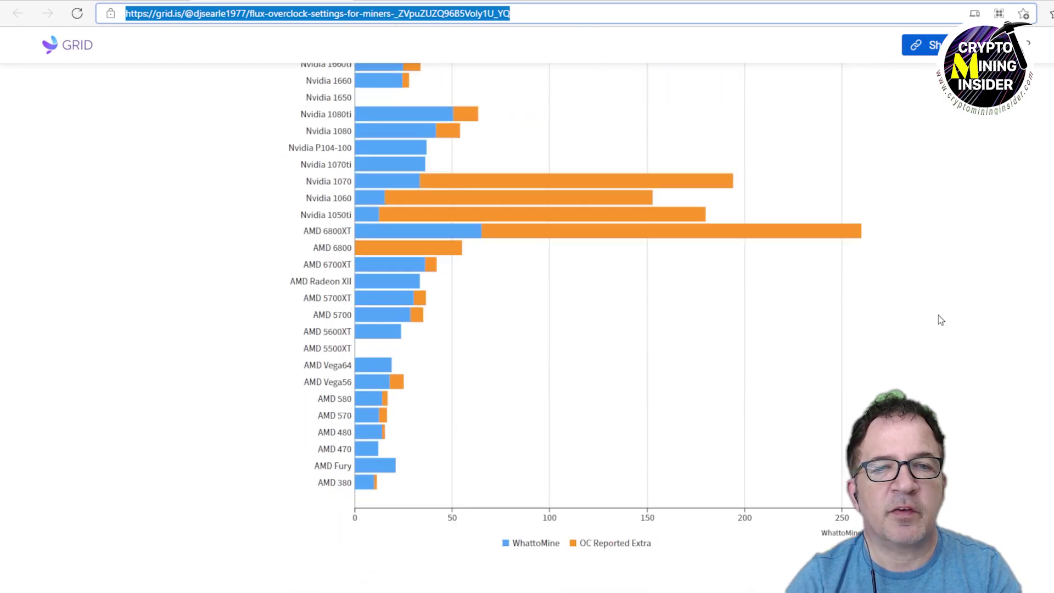
scroll(948, 296, down, 4)
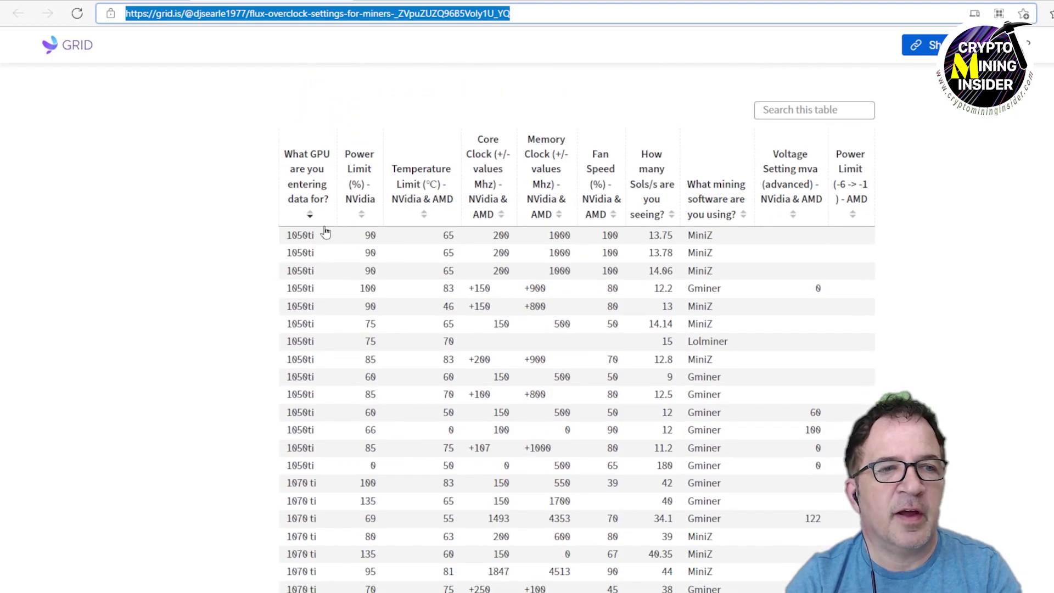
scroll(790, 273, down, 10)
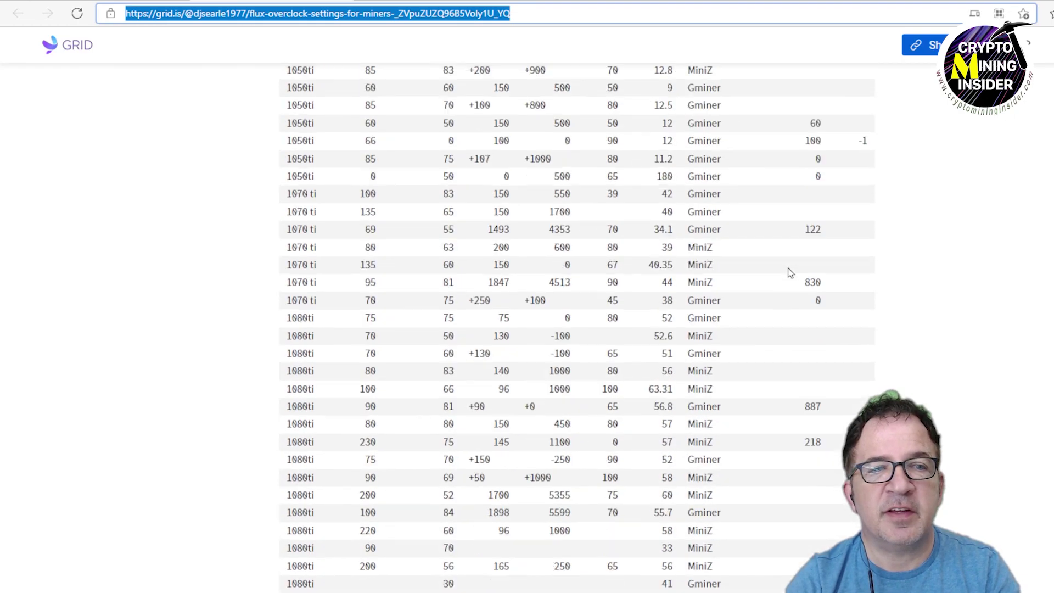
scroll(789, 273, down, 20)
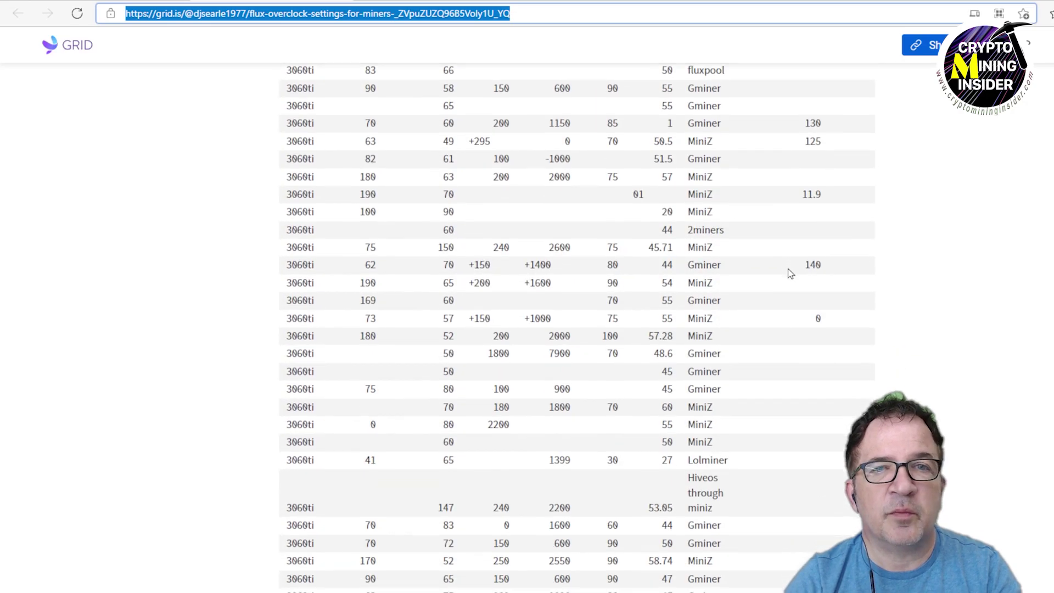
scroll(789, 273, down, 3)
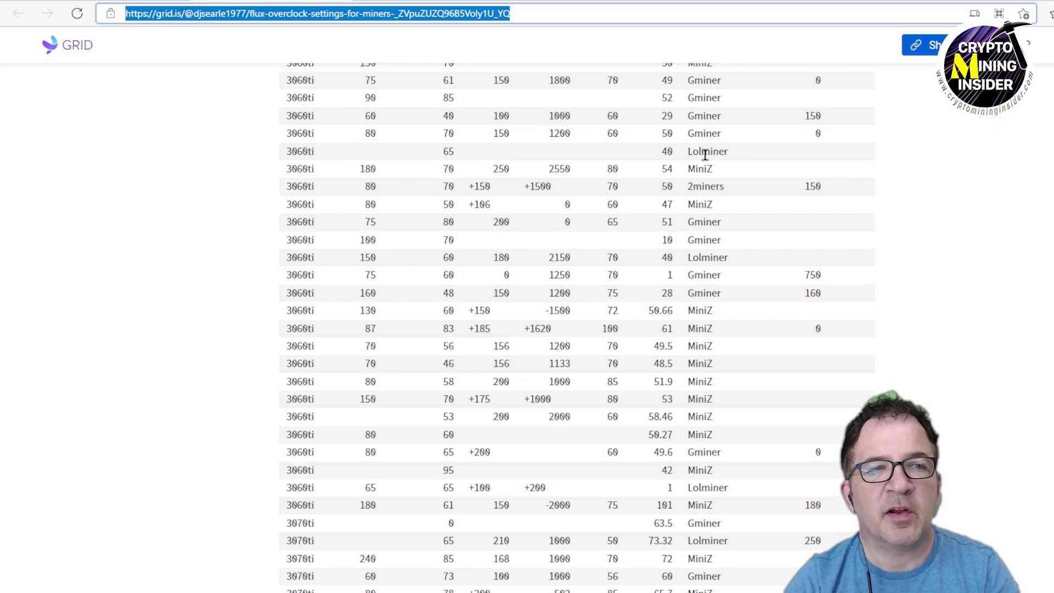
scroll(626, 173, up, 20)
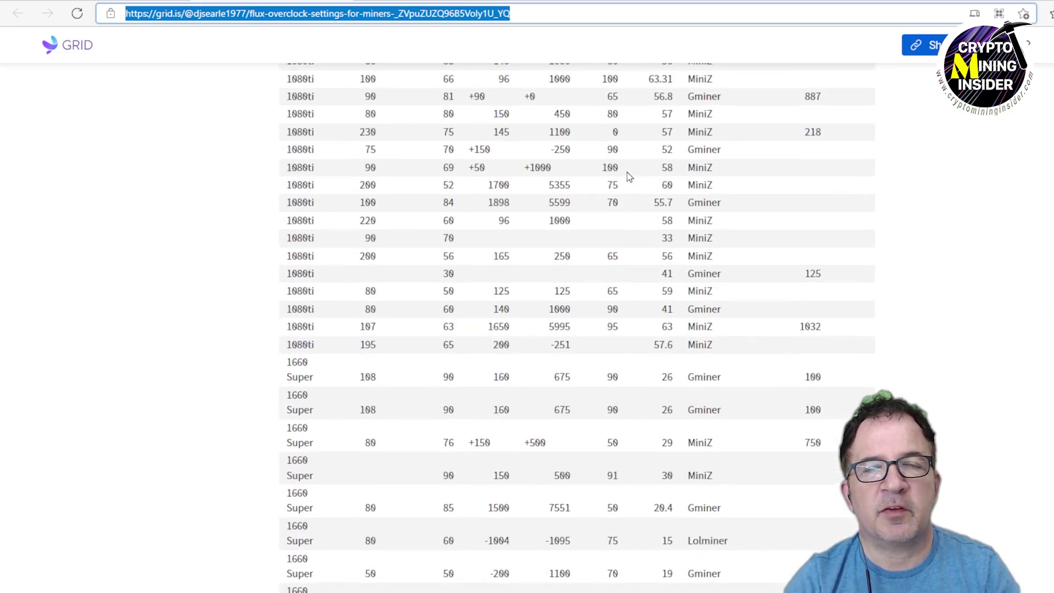
scroll(627, 172, up, 20)
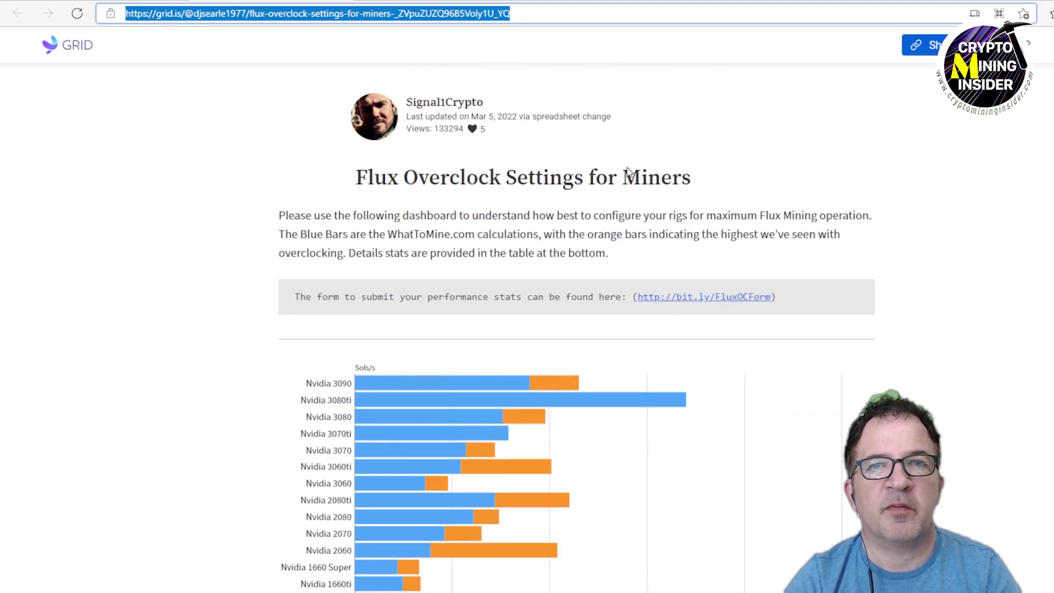